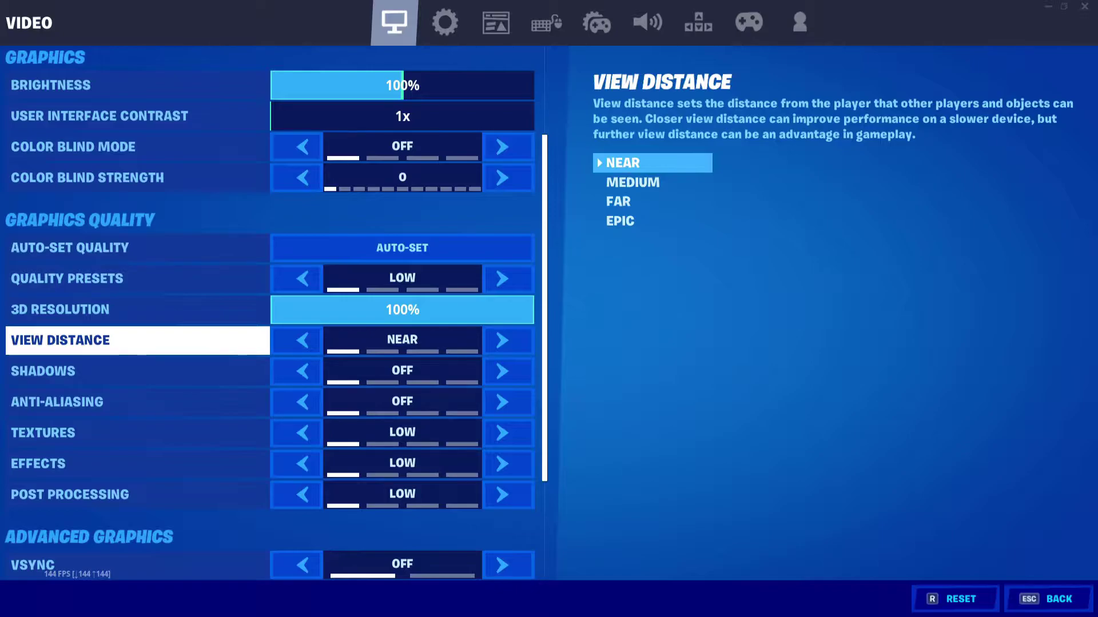
Step: Review the graphics quality and advanced graphics options in the video settings, and the options in the game settings
click(137, 310)
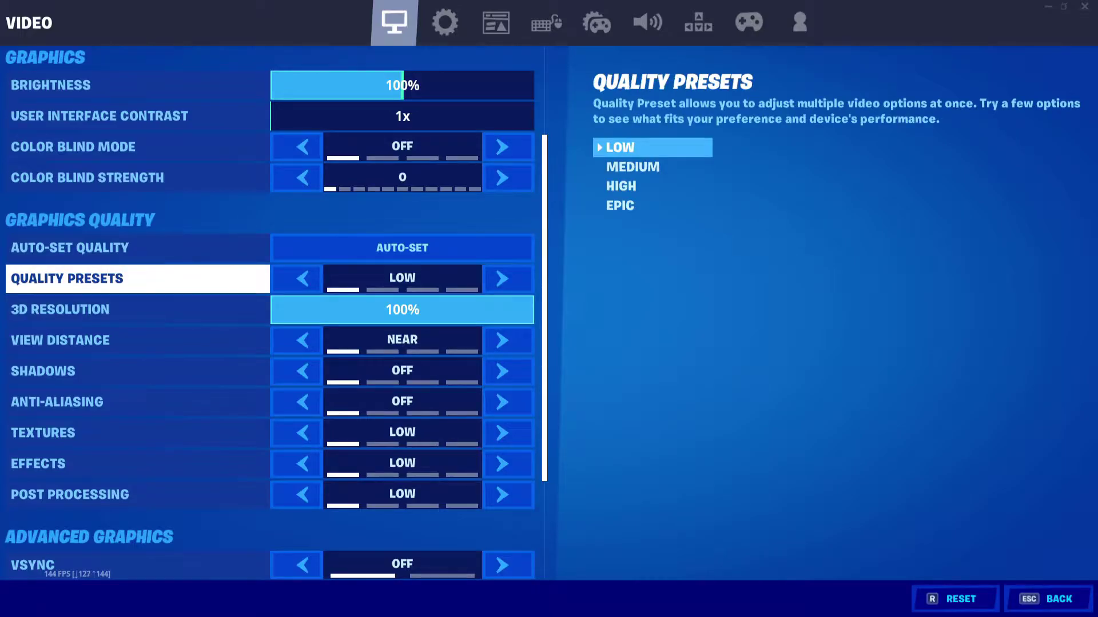
scroll(137, 275, down, 2)
scroll(137, 343, down, 1)
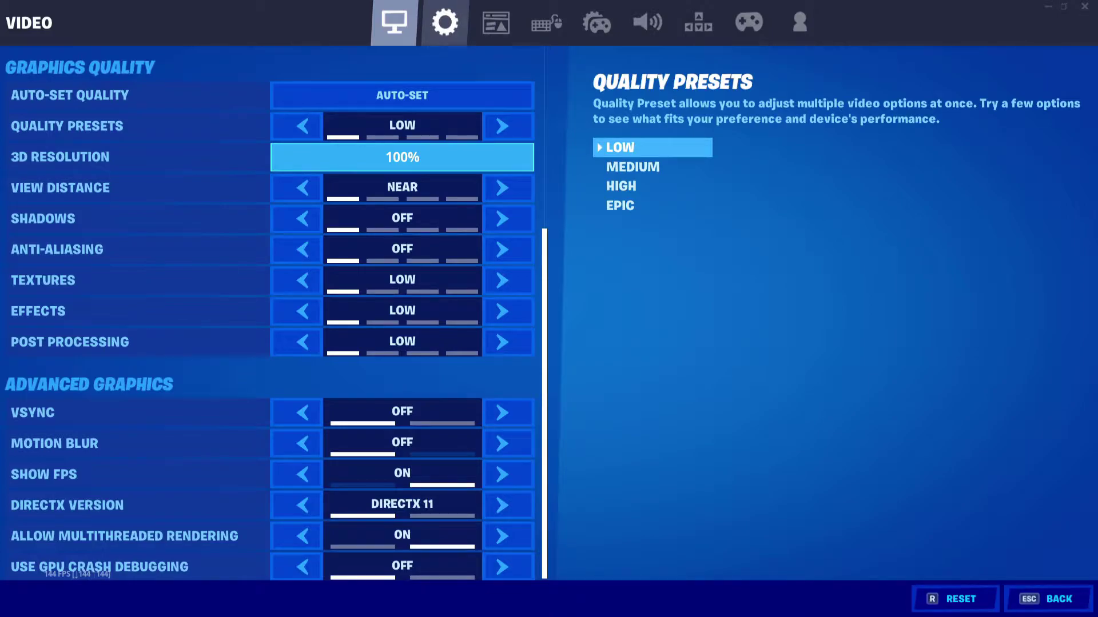
click(445, 23)
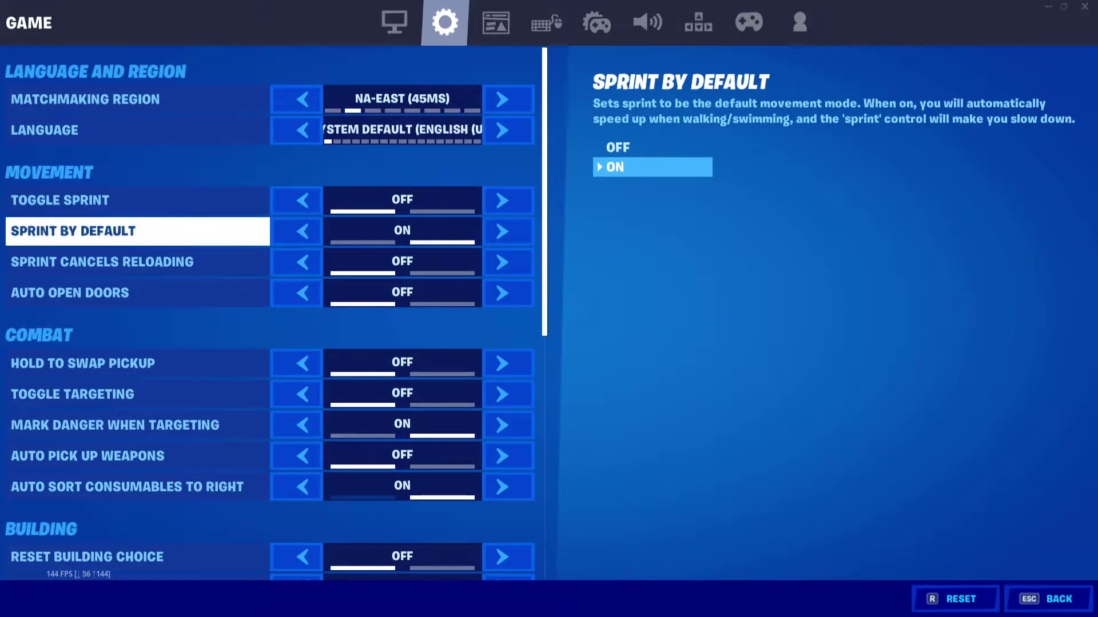
scroll(271, 313, down, 5)
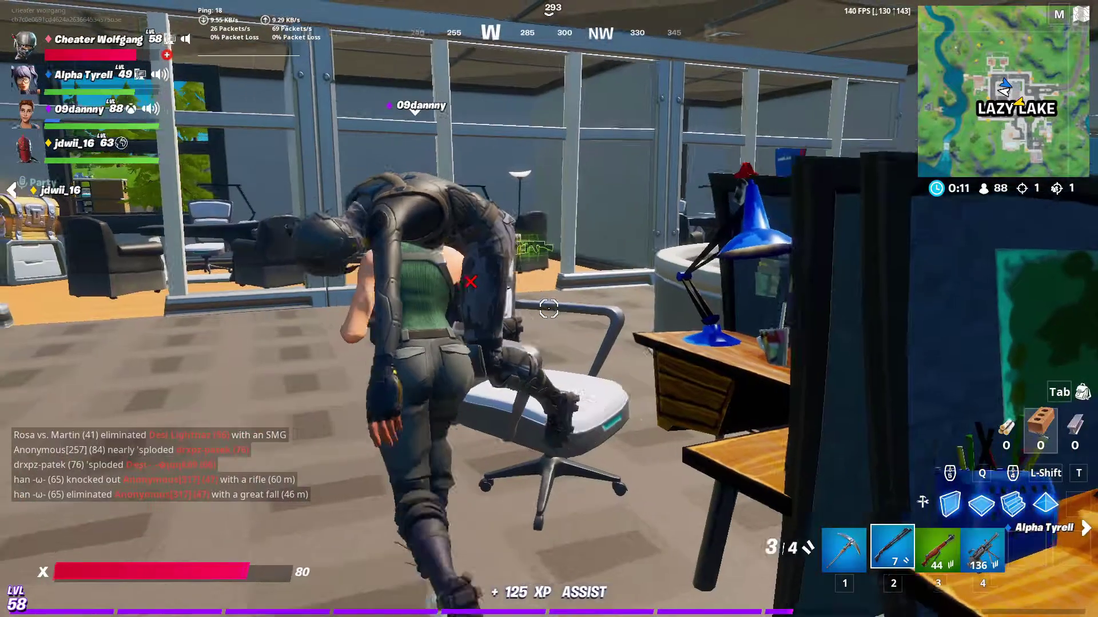
key(w)
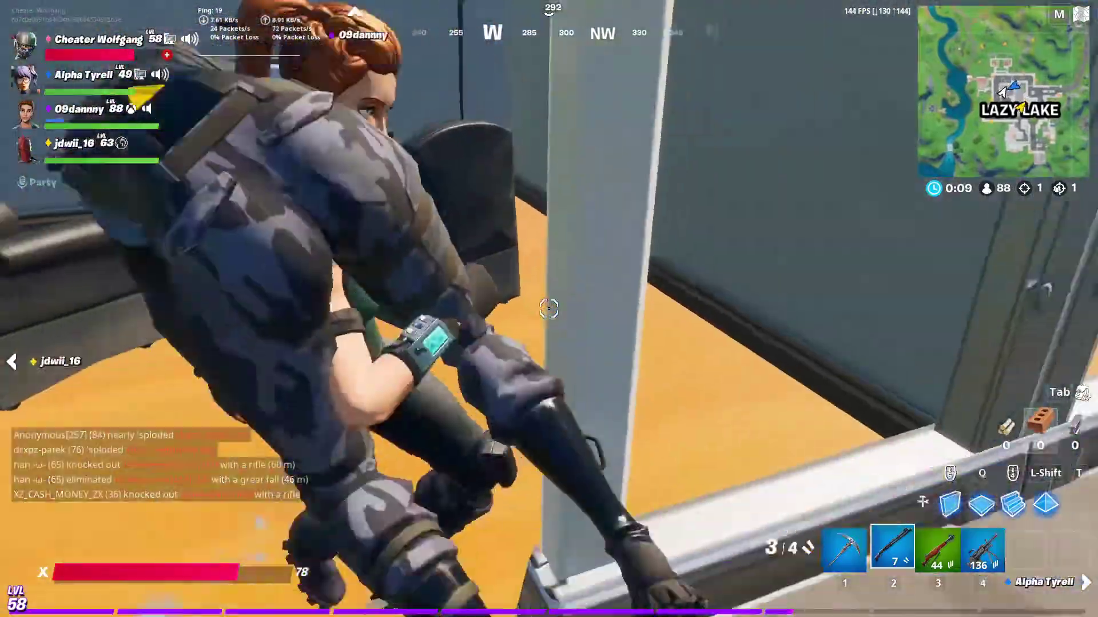
key(w)
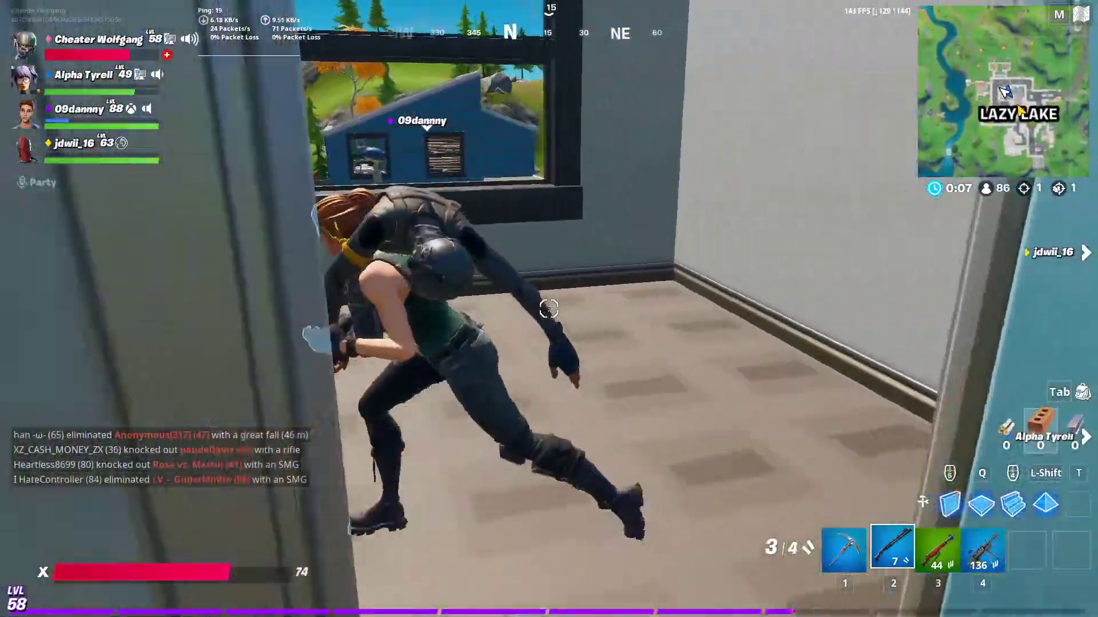
key(w)
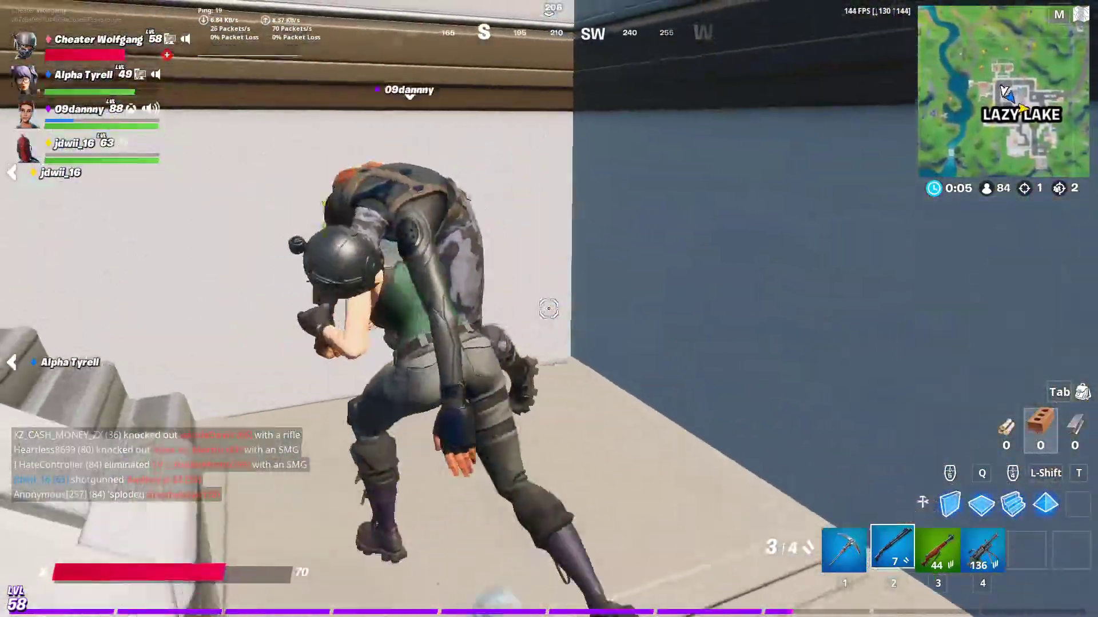
key(e)
key(1)
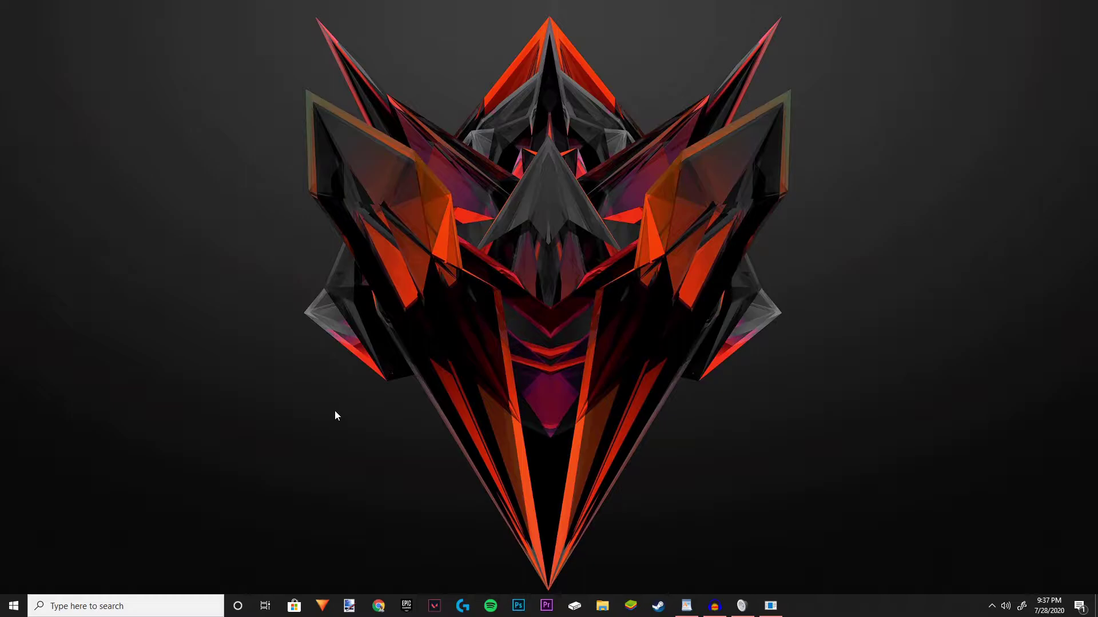
Step: Find Control Panel through the Windows search and open it
click(145, 610)
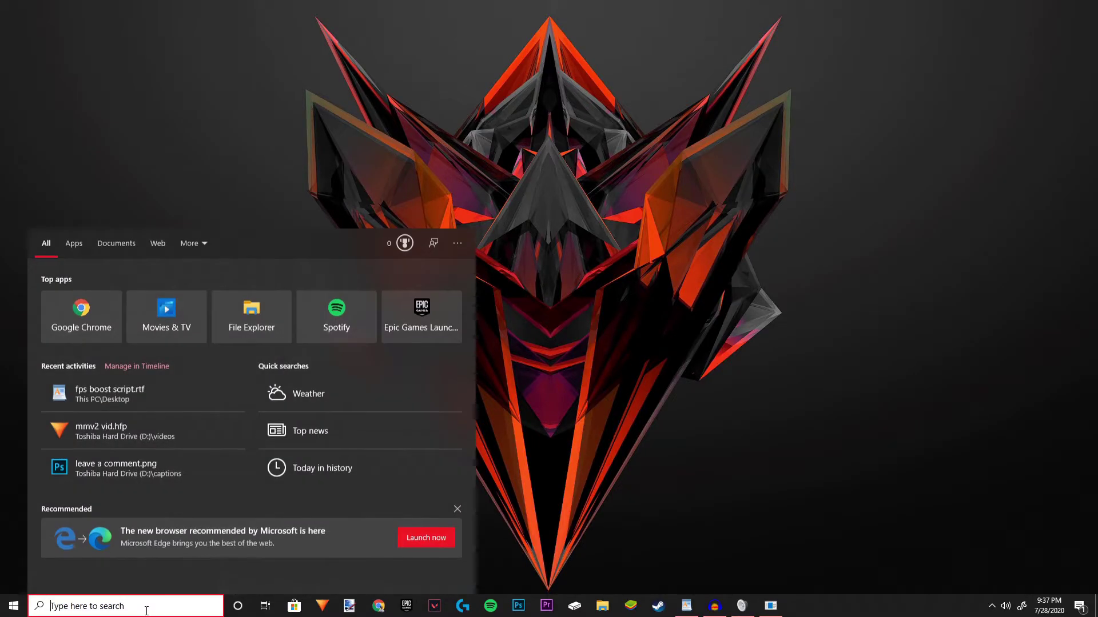
text(conrol)
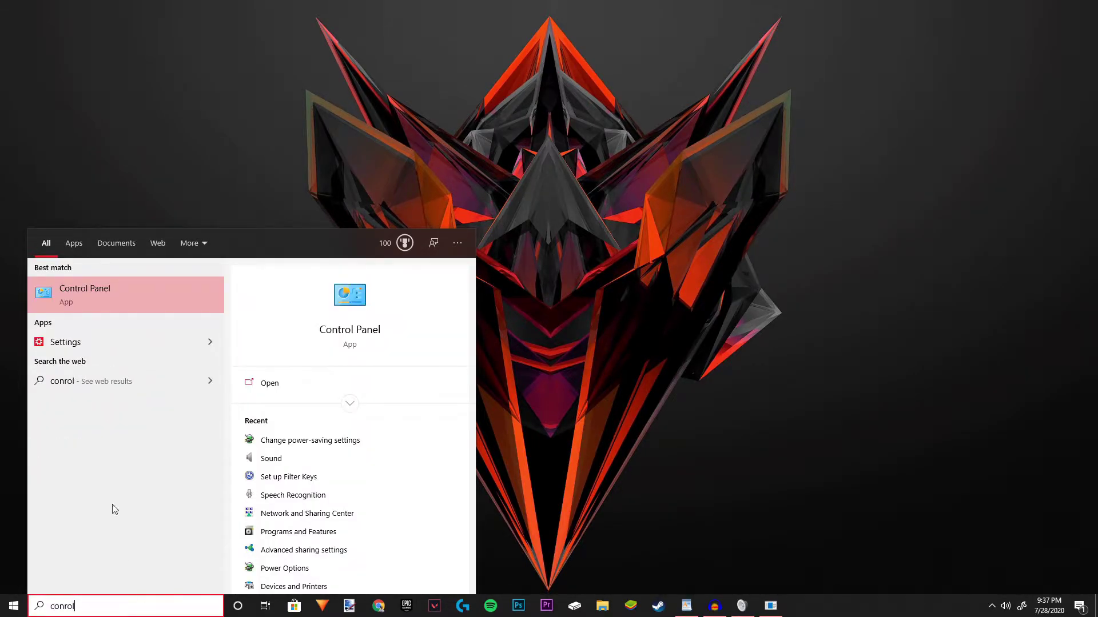
click(94, 299)
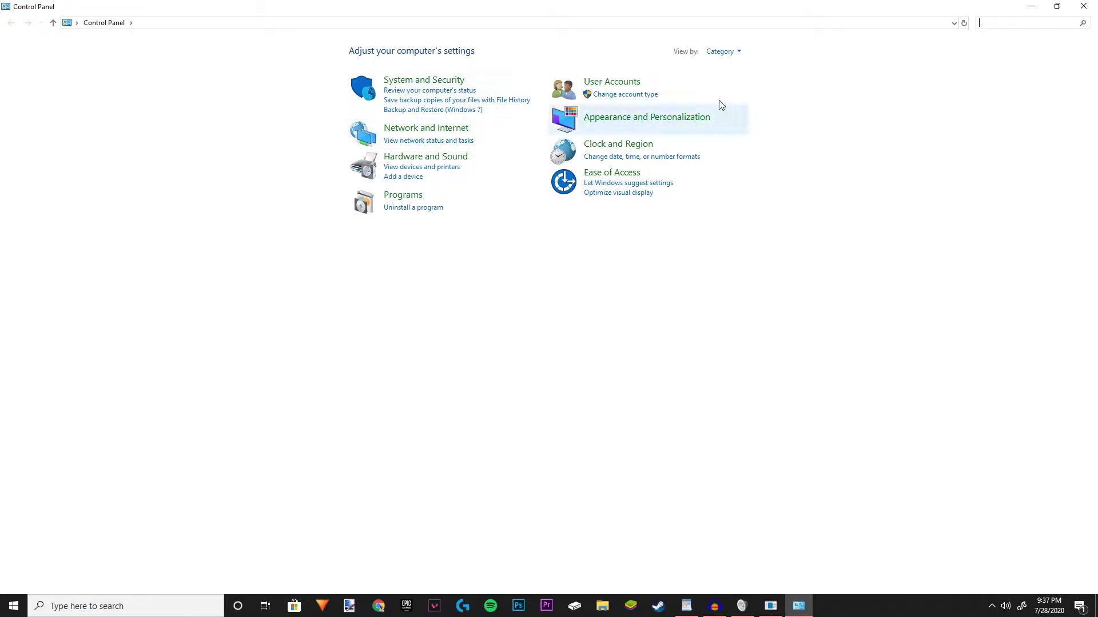
Step: Search Control Panel for "power" and open the page for choosing a power plan
text(powre)
key(BackSpace)
key(BackSpace)
text(er)
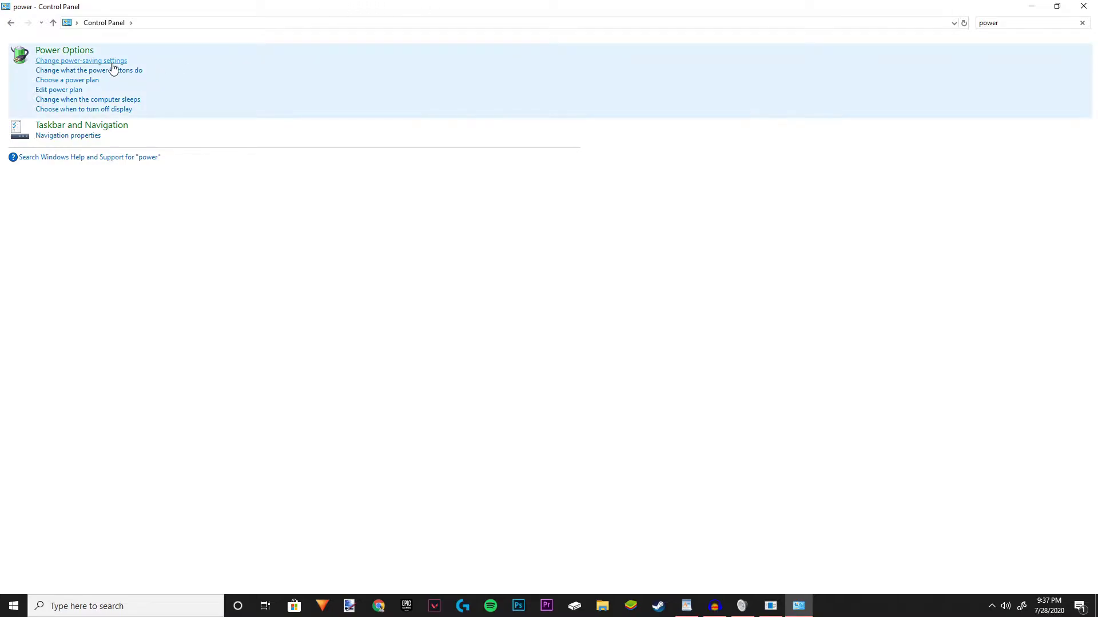
click(91, 81)
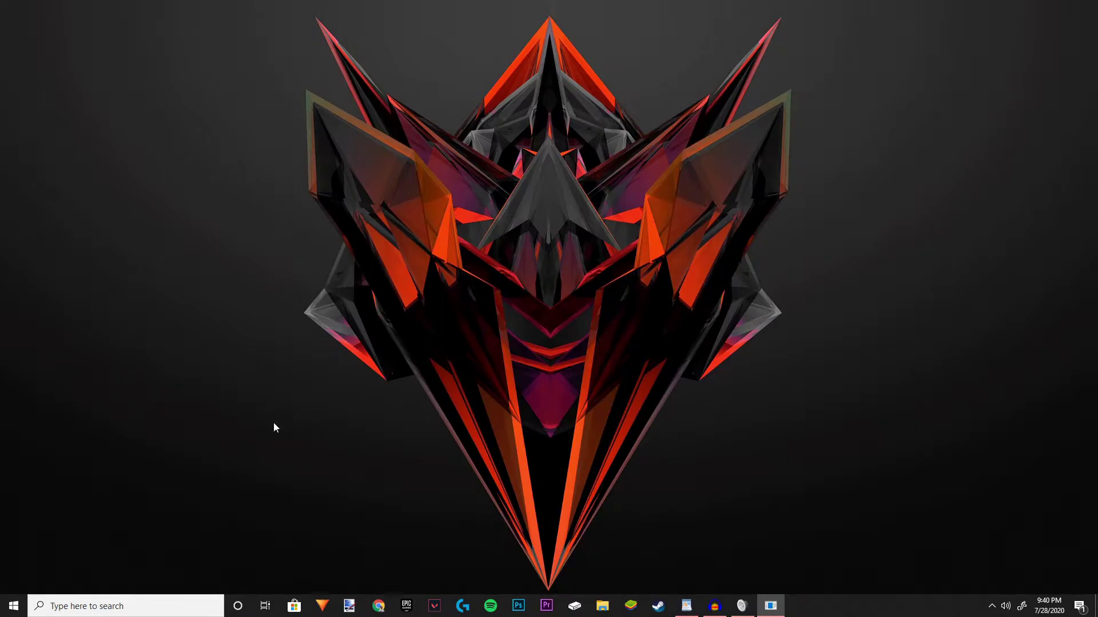
Step: Open Task Manager and maximize its window
right_click(849, 609)
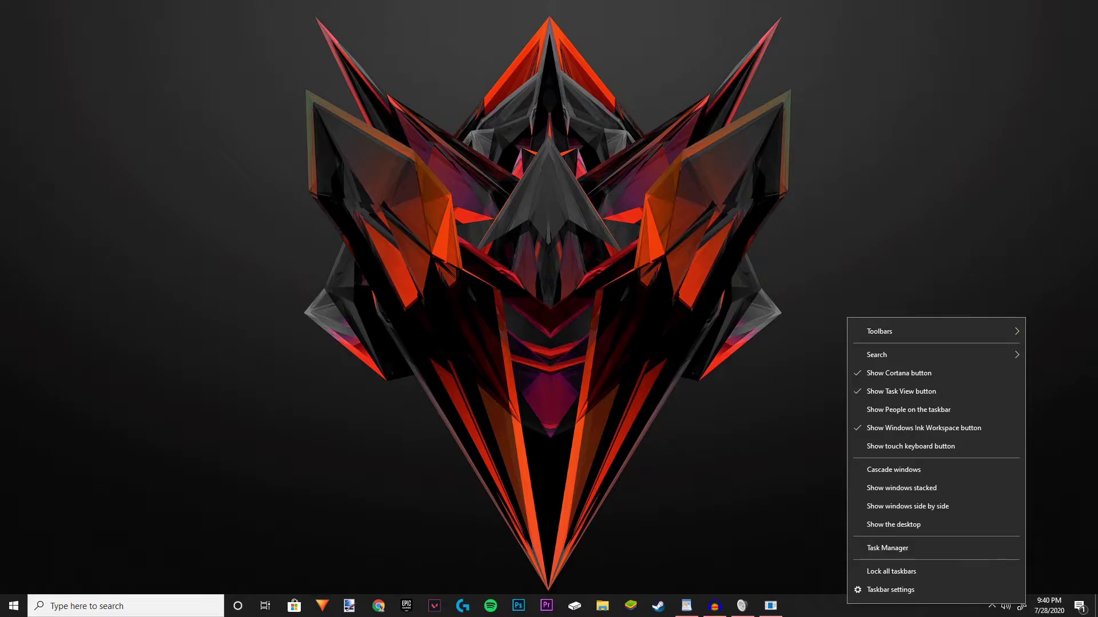
click(902, 550)
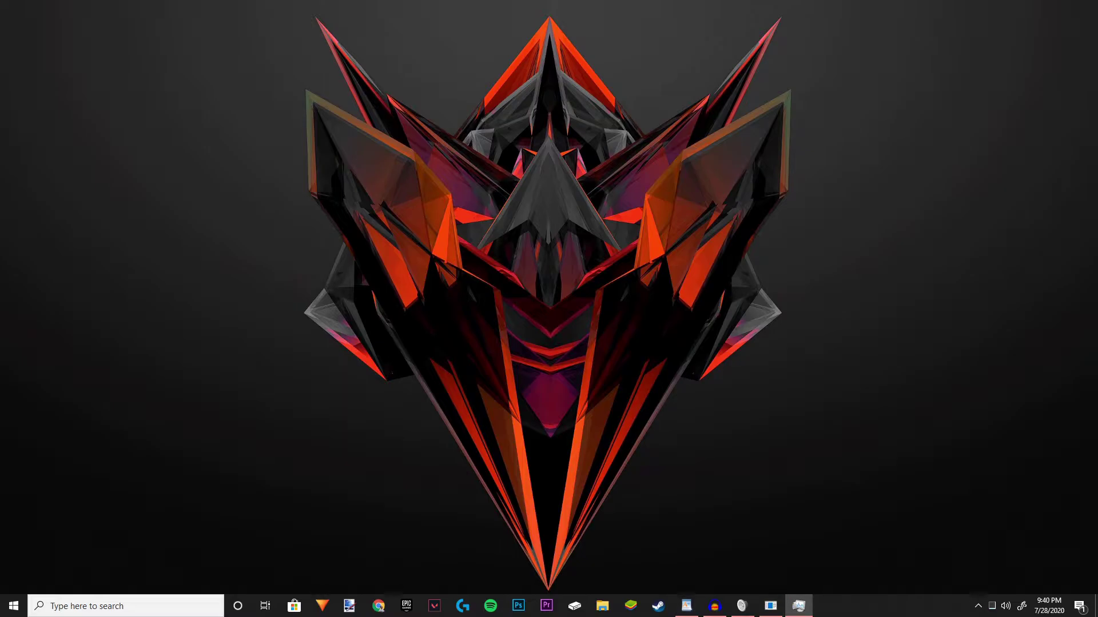
click(799, 606)
drag(492, 144, 508, 127)
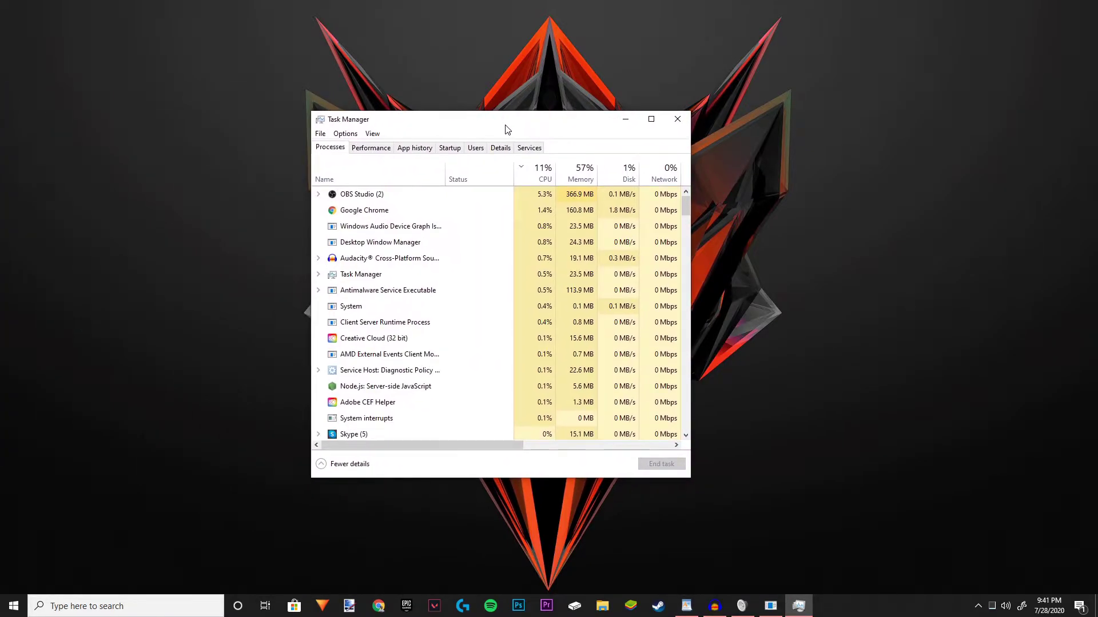
click(652, 118)
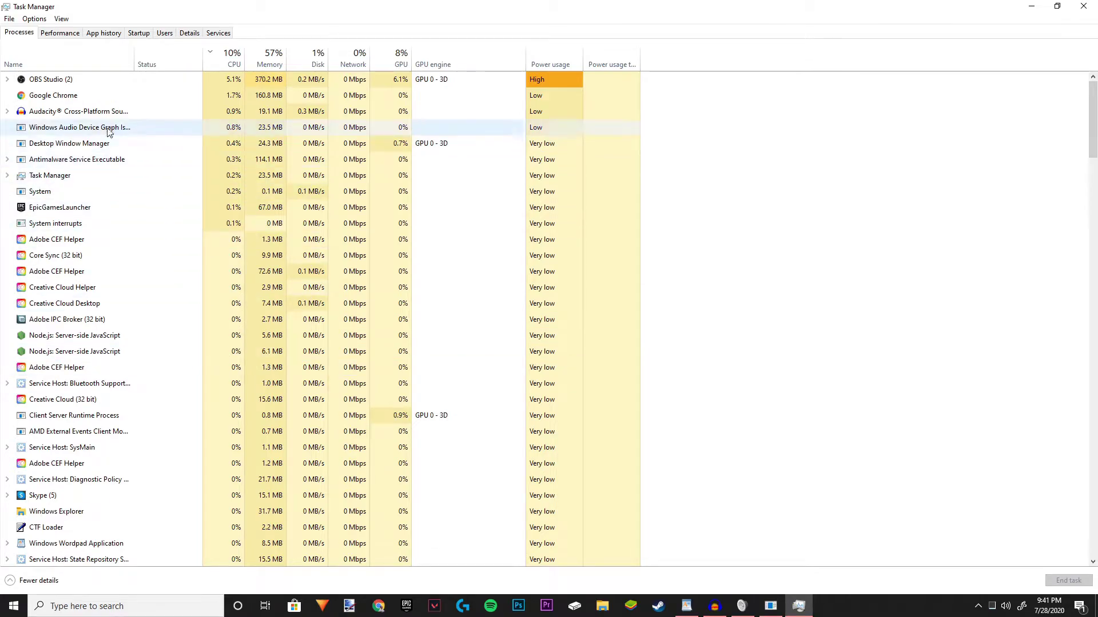
Step: End the Google Chrome, Xbox Console Companion and Microsoft Store tasks in the process list
right_click(73, 96)
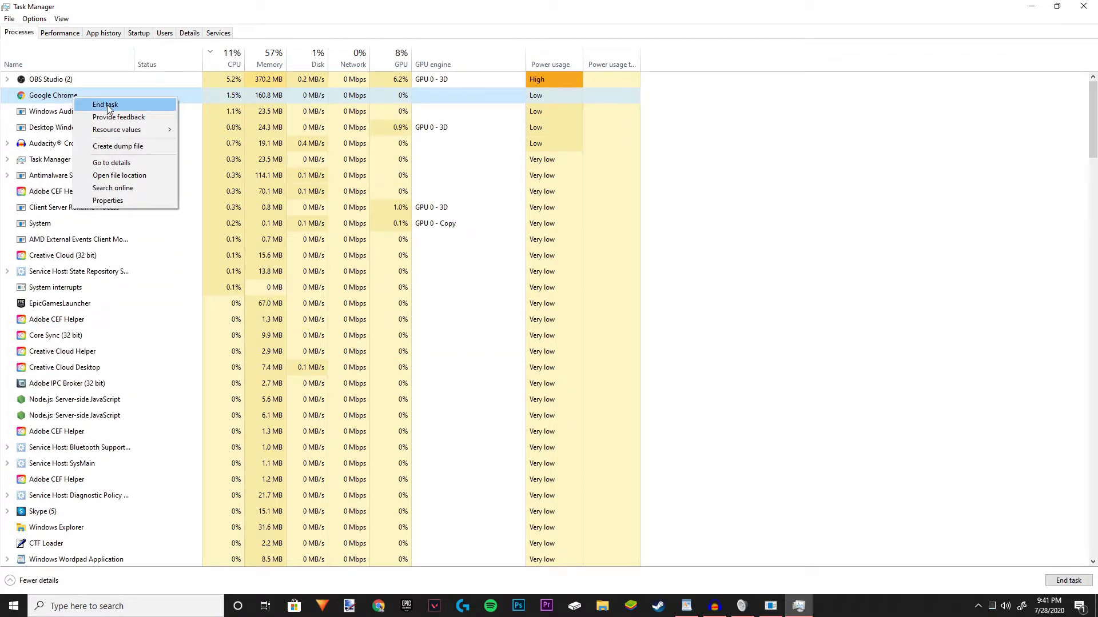
click(108, 104)
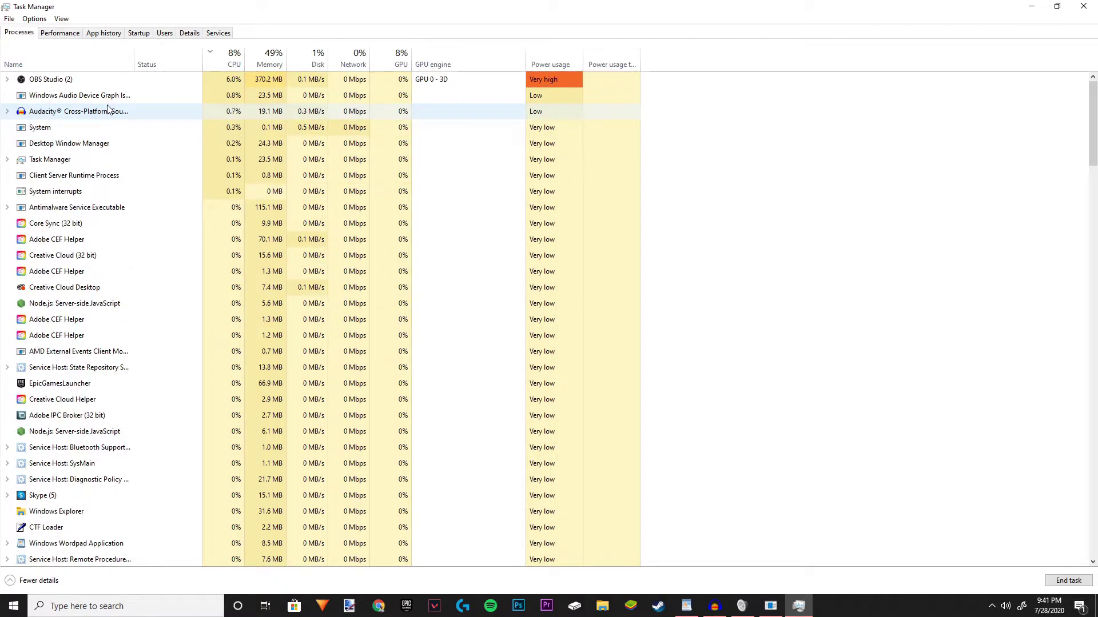
drag(1089, 147, 1053, 372)
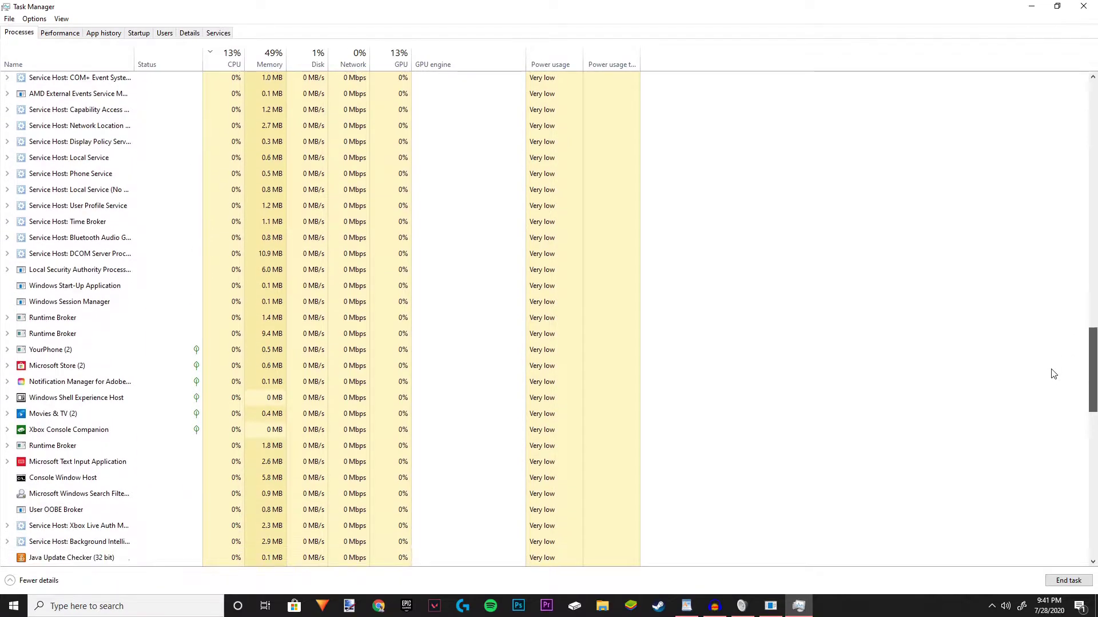
right_click(91, 407)
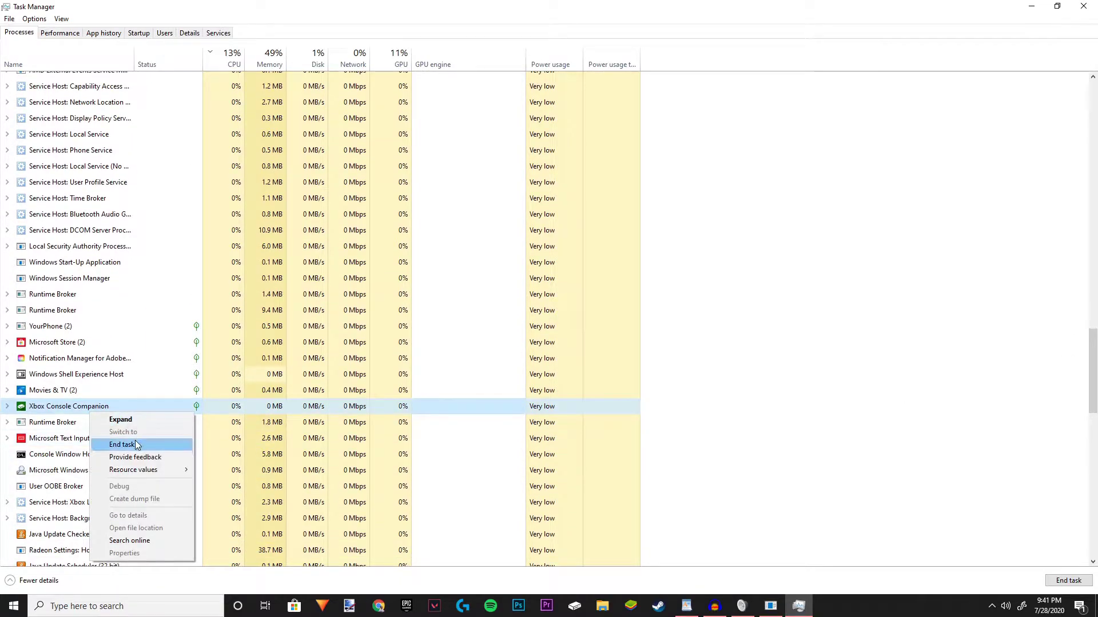
click(118, 441)
right_click(90, 343)
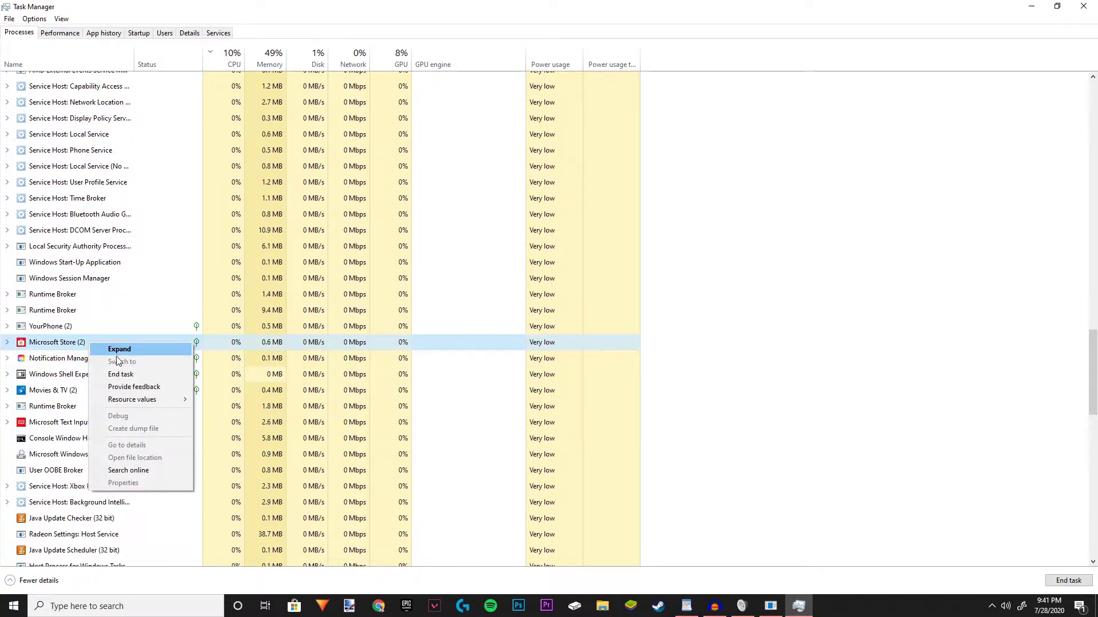
click(119, 374)
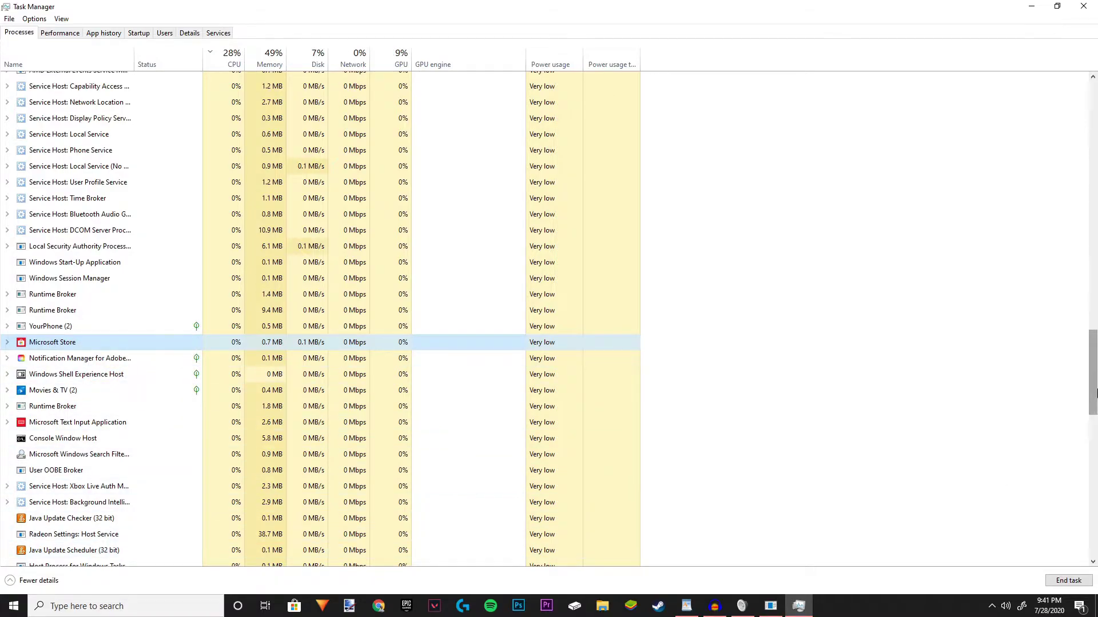
drag(1092, 372, 1093, 219)
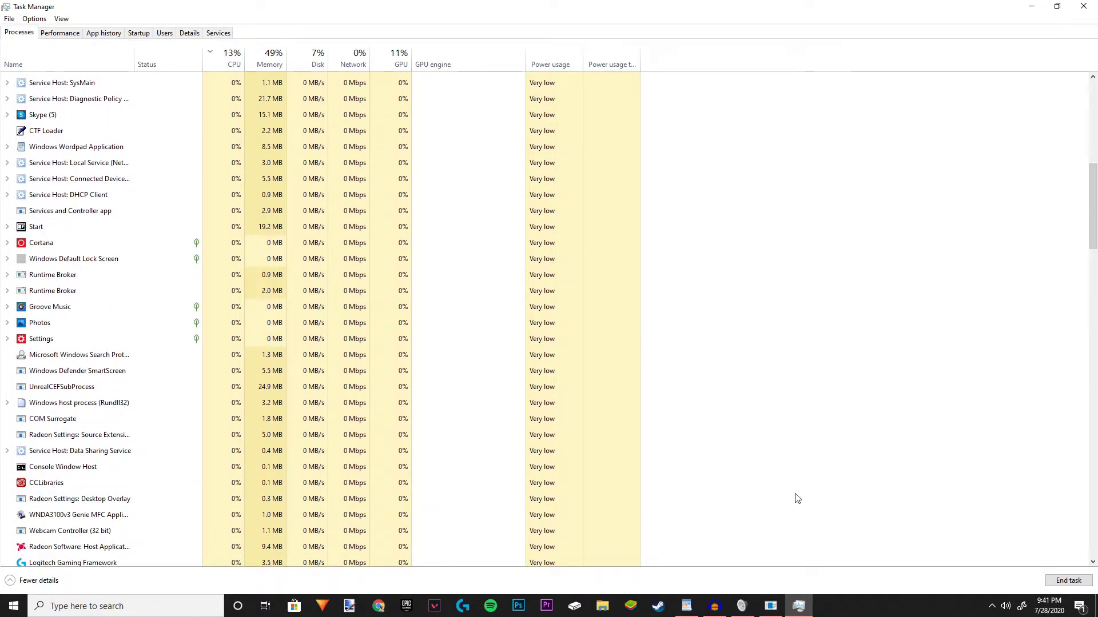
scroll(738, 393, up, 7)
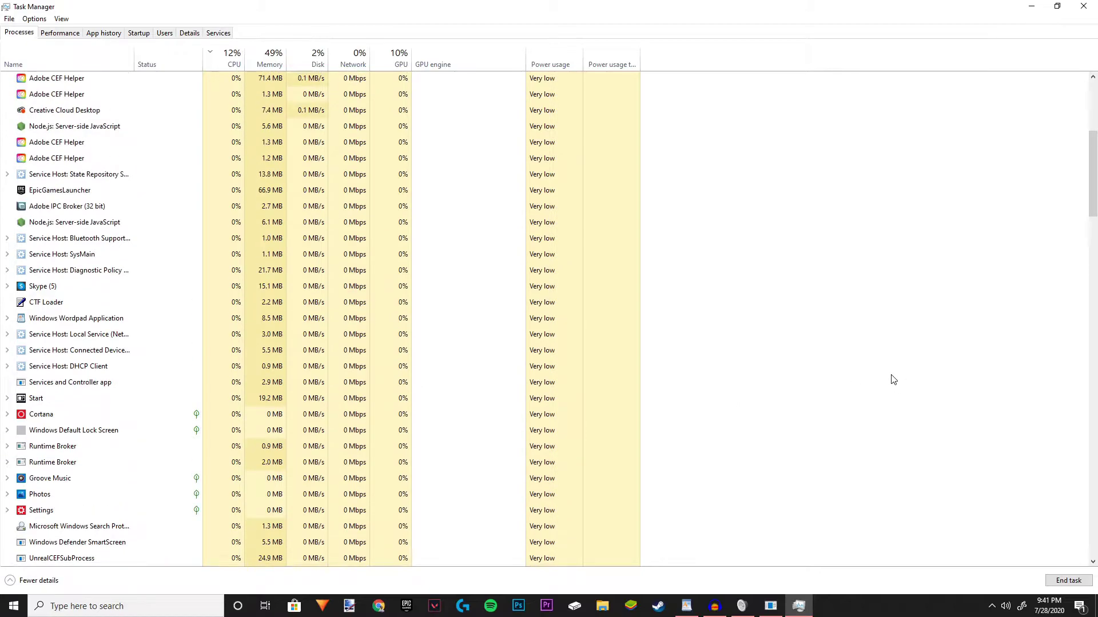
scroll(891, 381, up, 2)
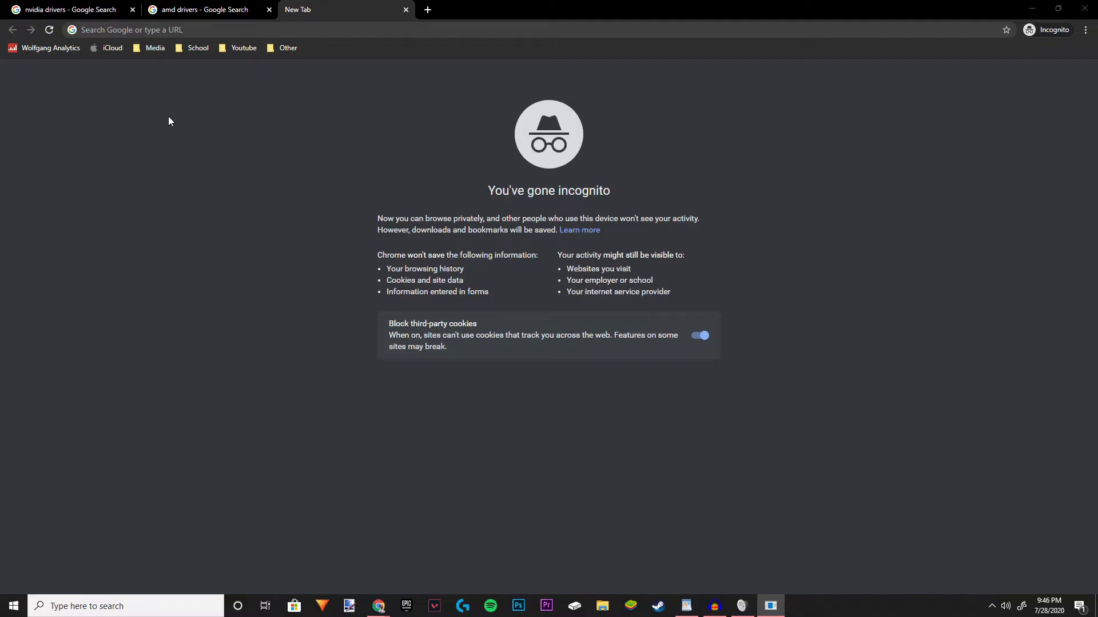
Step: In Chrome, open NVIDIA's Download Drivers page from the "nvidia drivers" search results
click(31, 12)
click(191, 10)
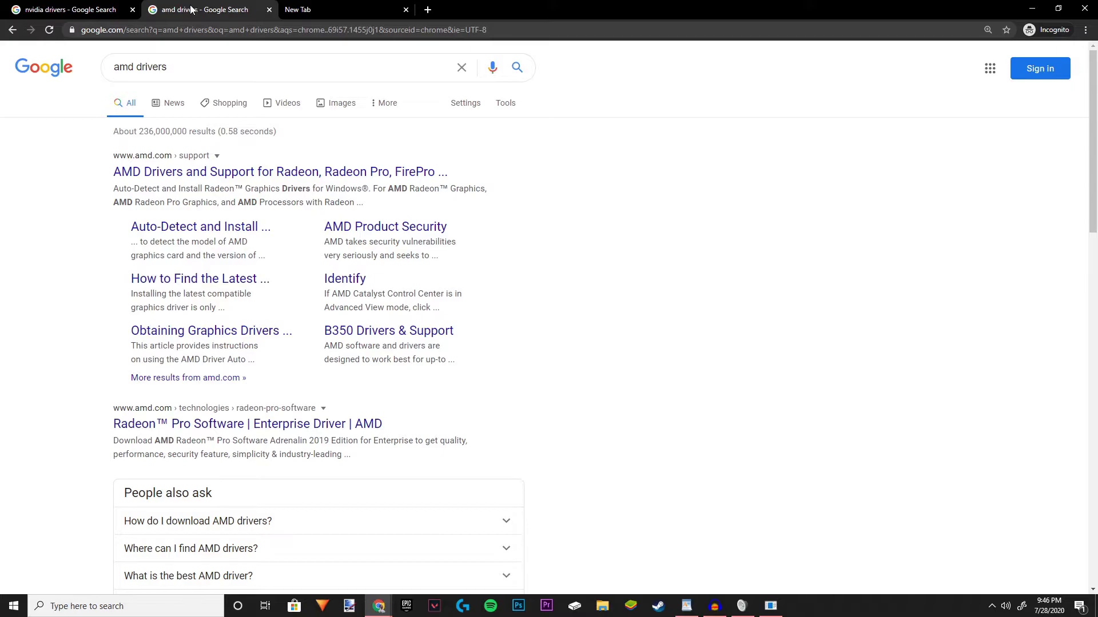
click(69, 9)
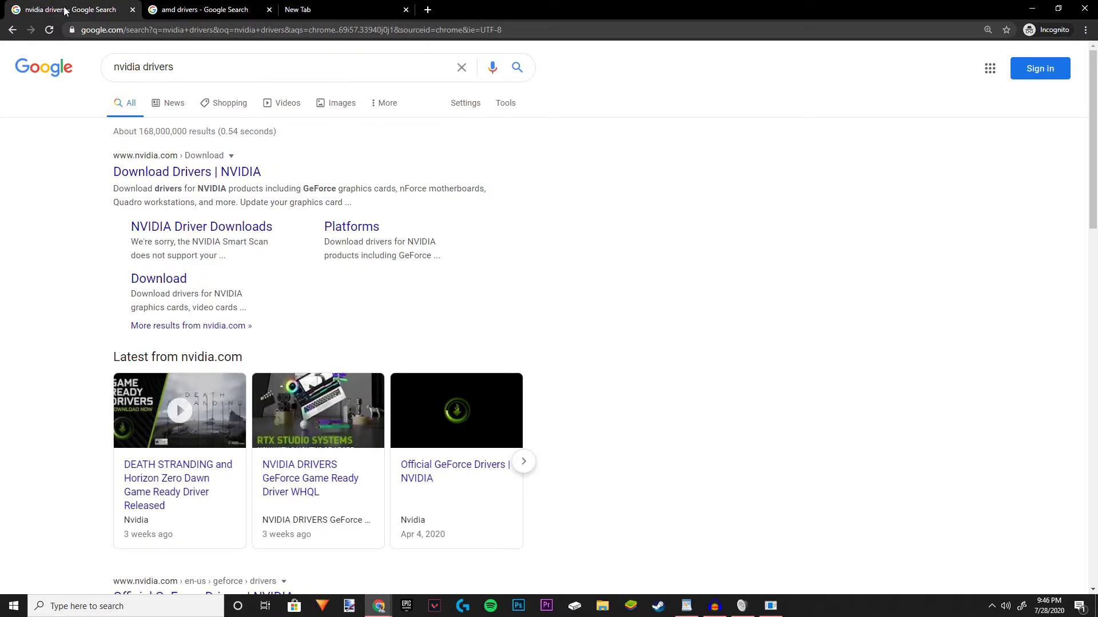
click(177, 177)
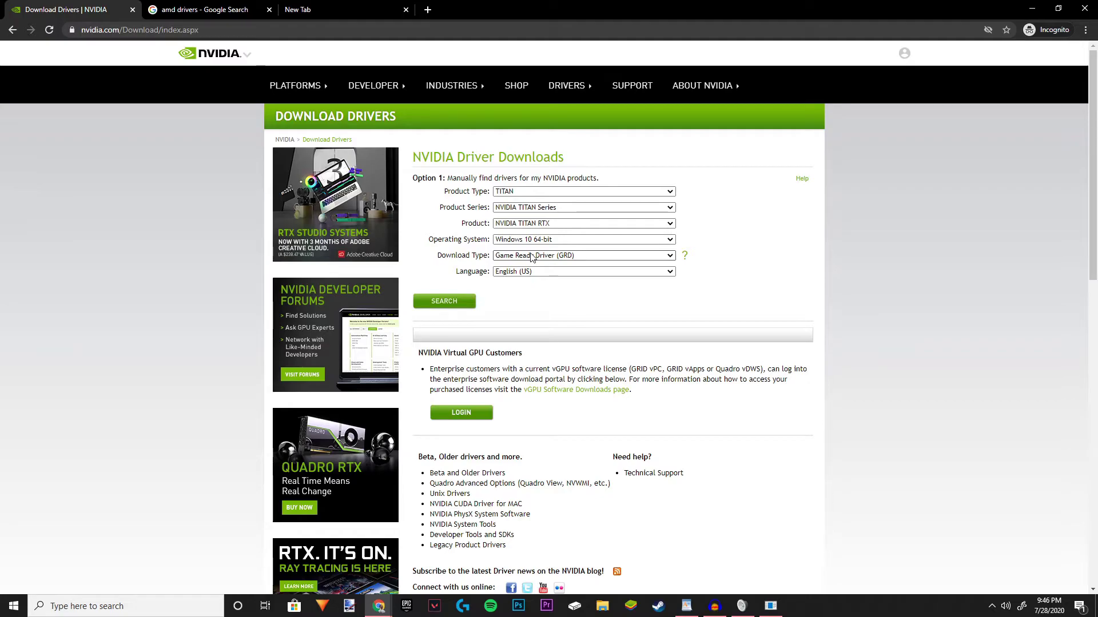
Step: Open the AMD Drivers and Support page from the "amd drivers" search results
click(203, 9)
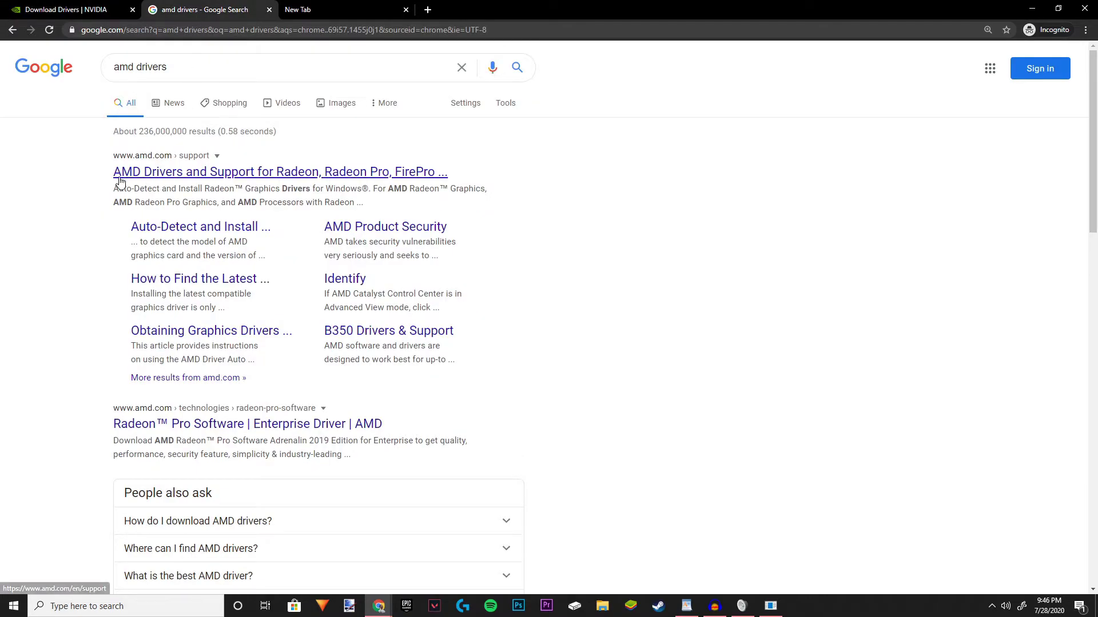
click(169, 178)
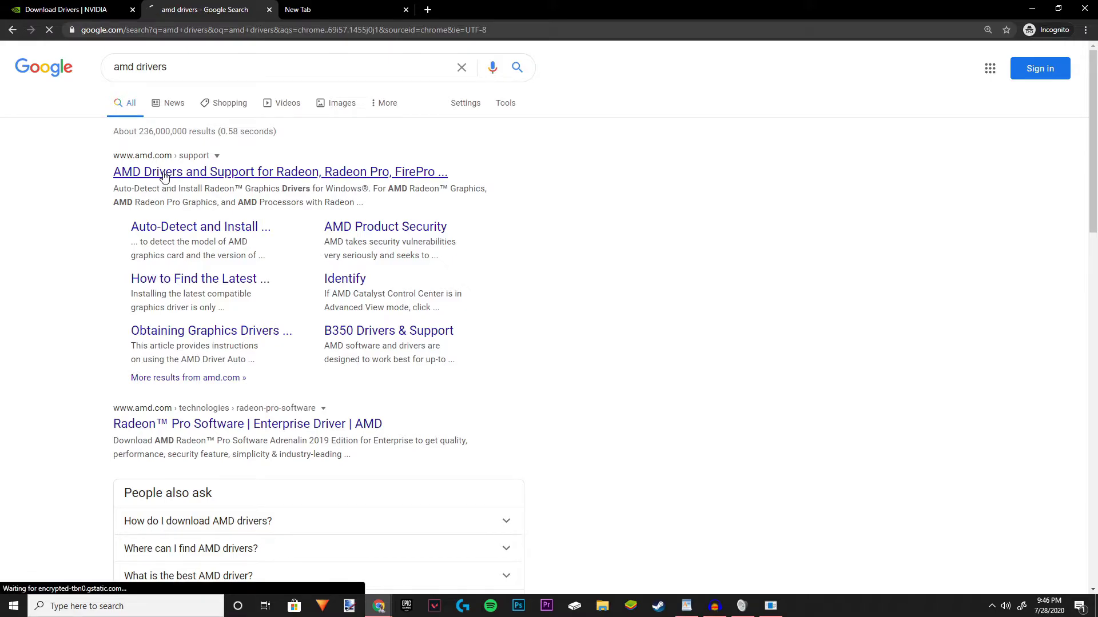
scroll(314, 361, down, 3)
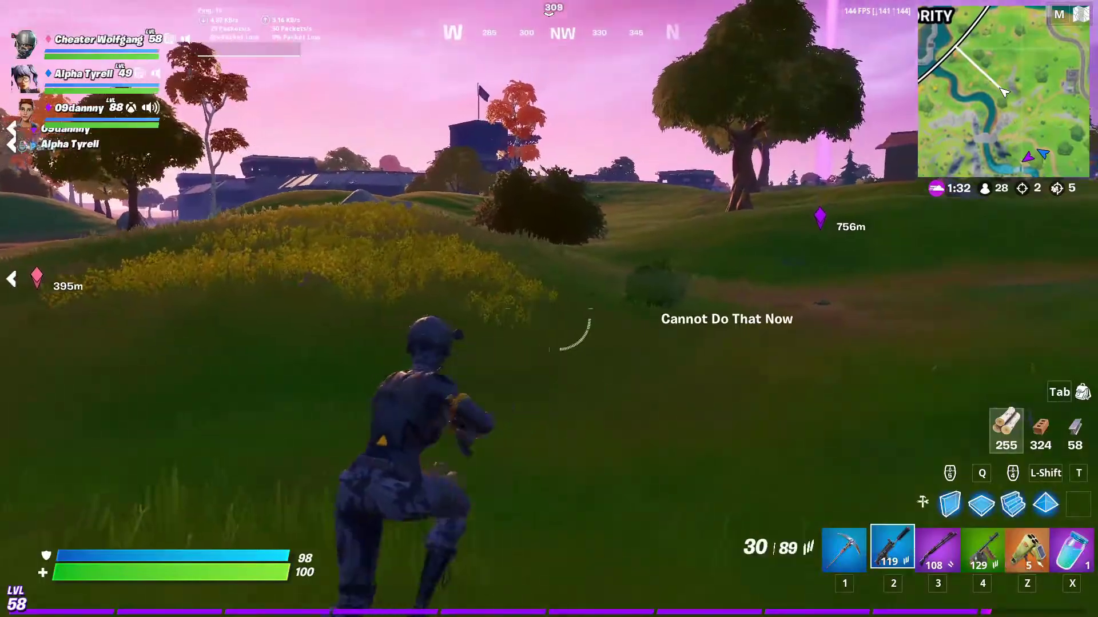
key(2)
key(3)
key(r)
key(4)
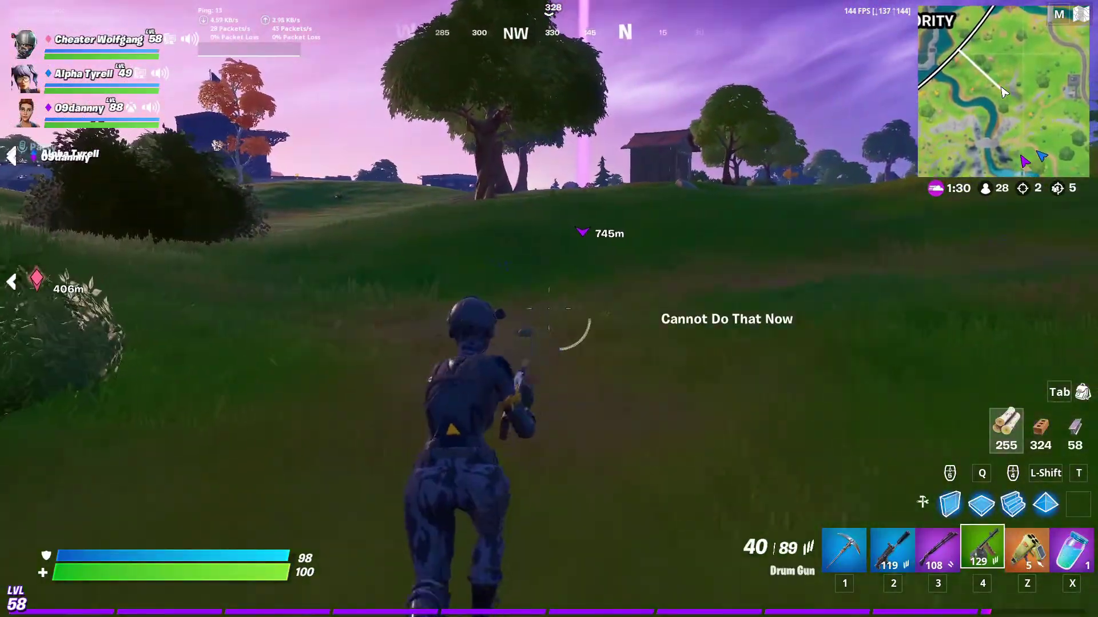
key(r)
key(z)
key(r)
key(2)
key(r)
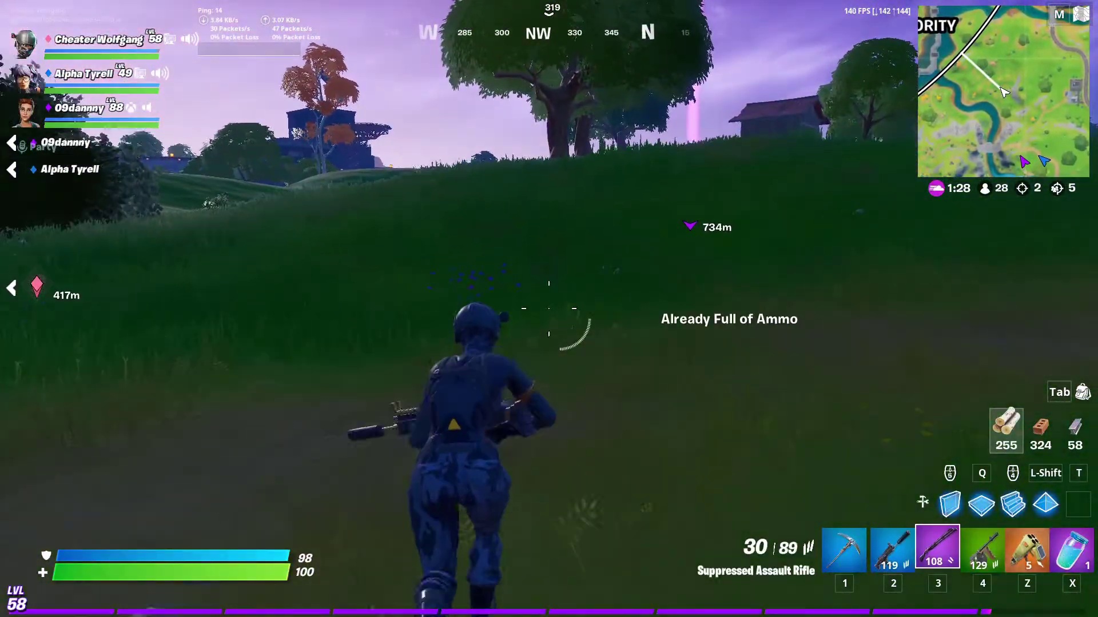
key(3)
key(r)
key(4)
key(z)
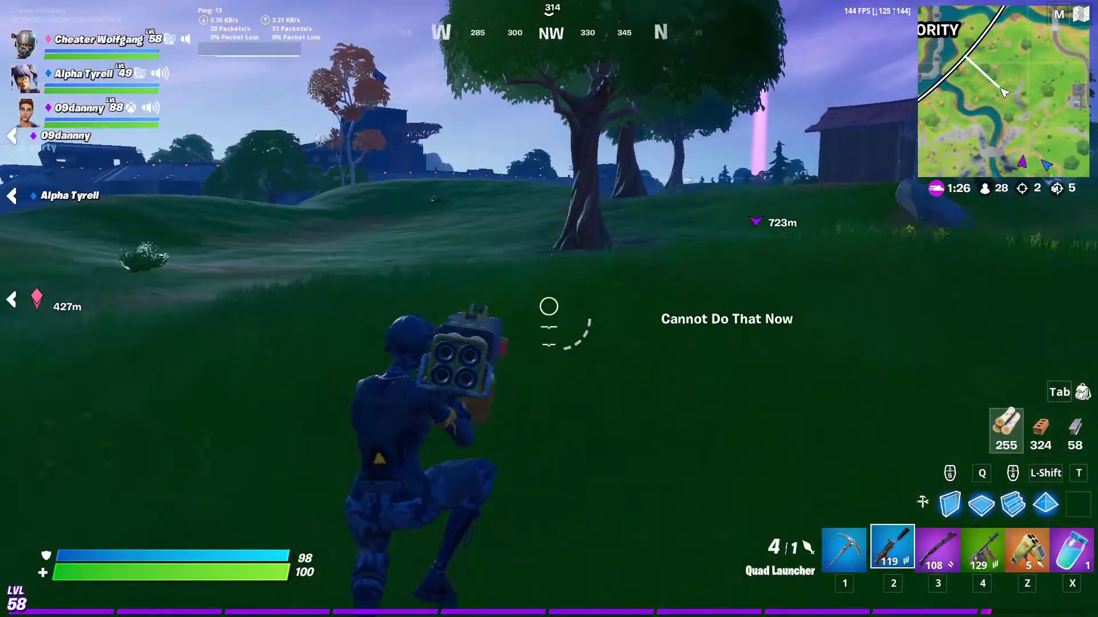
key(2)
key(r)
key(3)
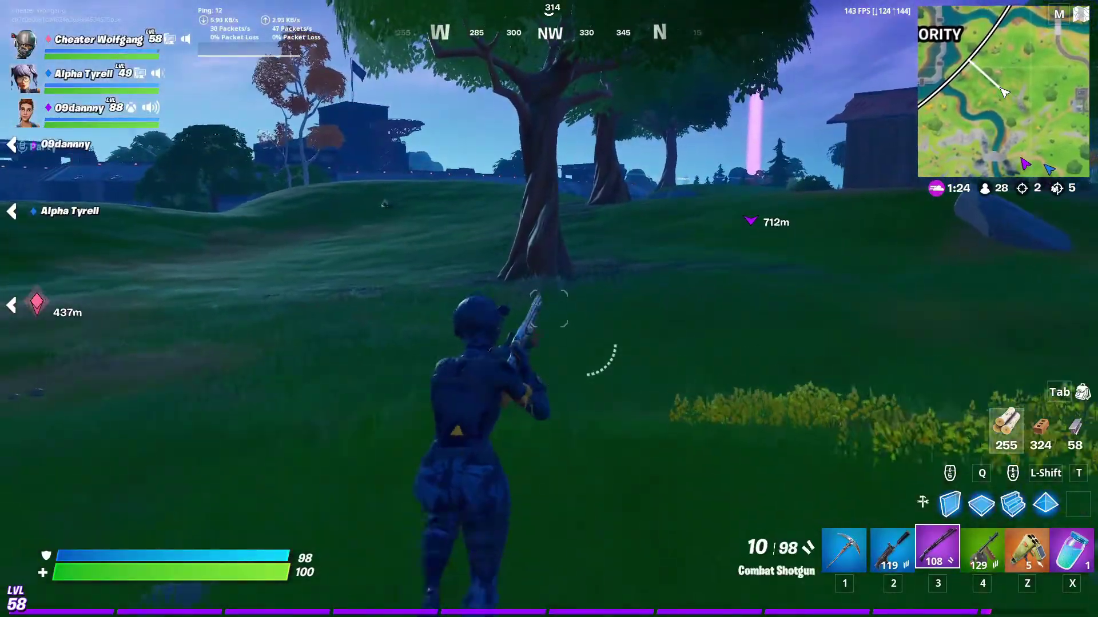